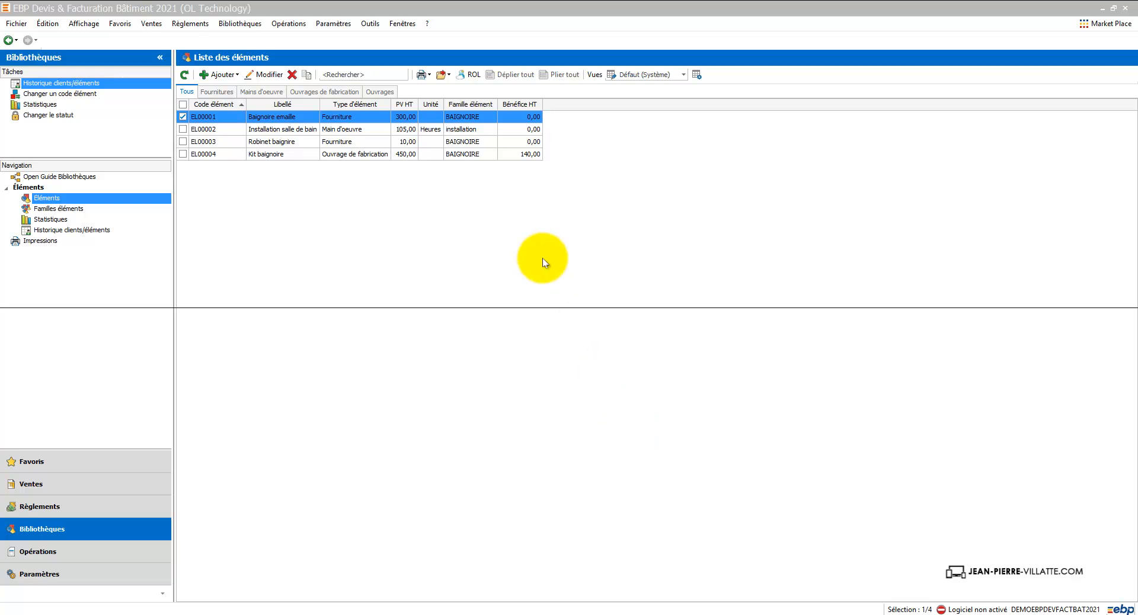
- Create a new element of type Ouvrage with the label "Installation baignoire"
click(230, 77)
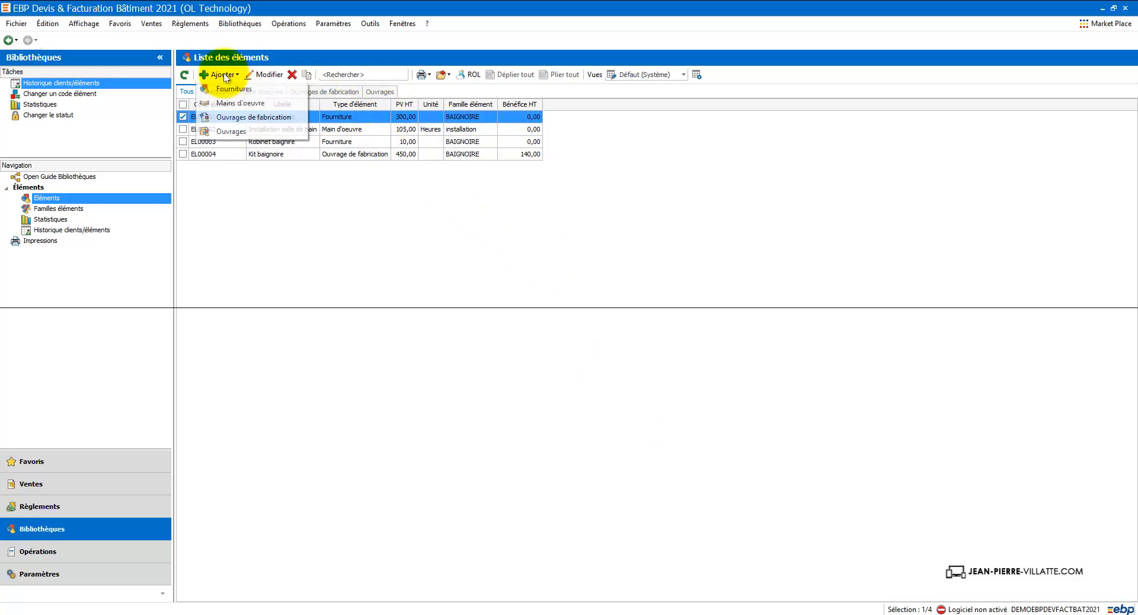
click(230, 131)
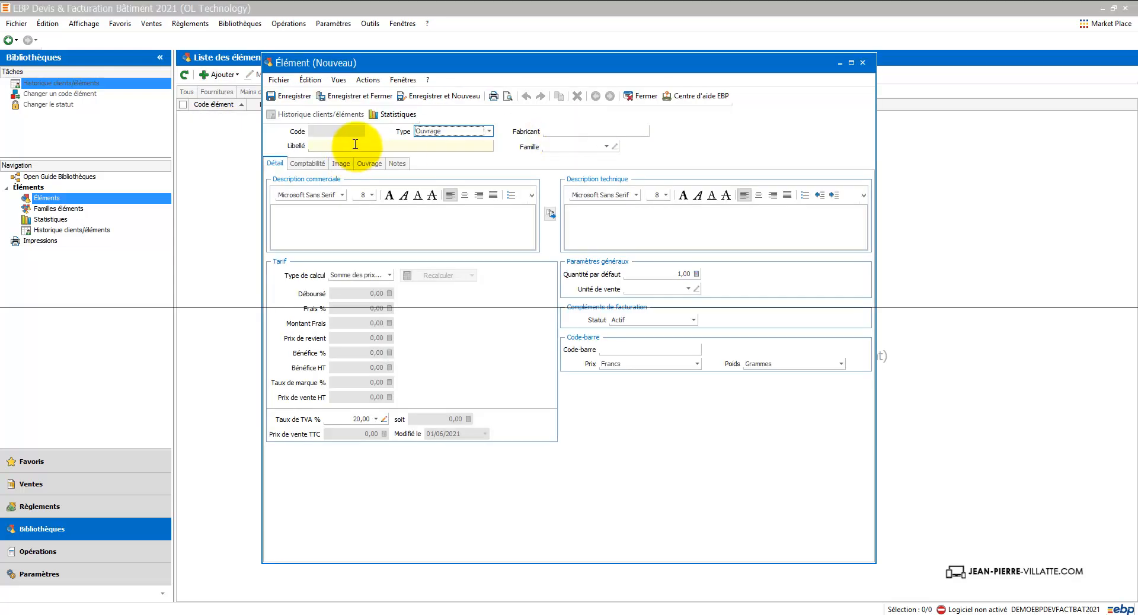
click(355, 146)
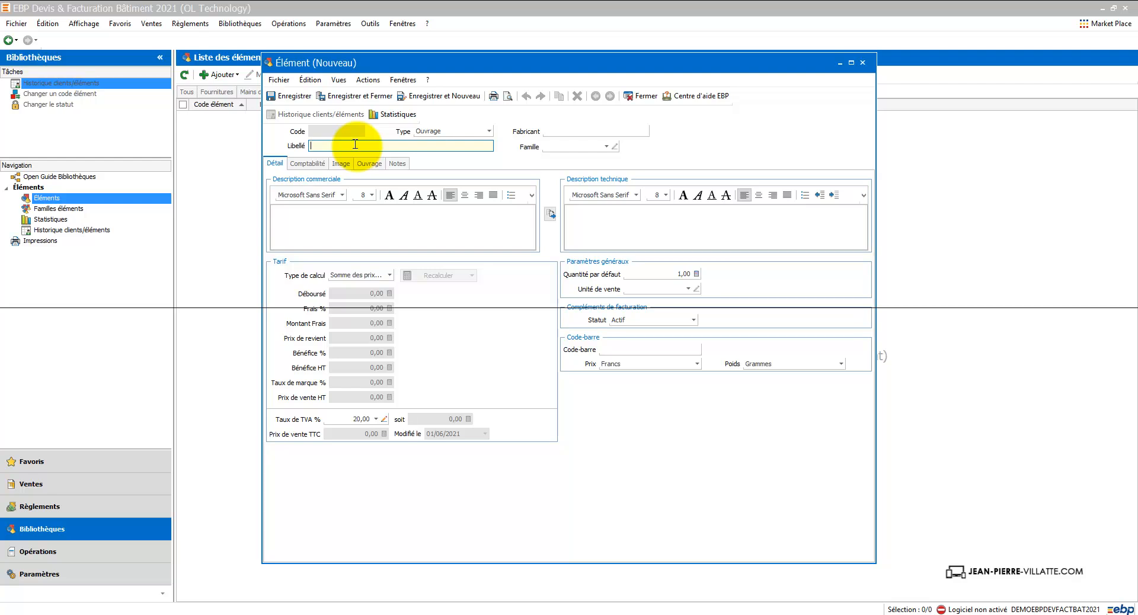
text(Installation baignoire)
key(Tab)
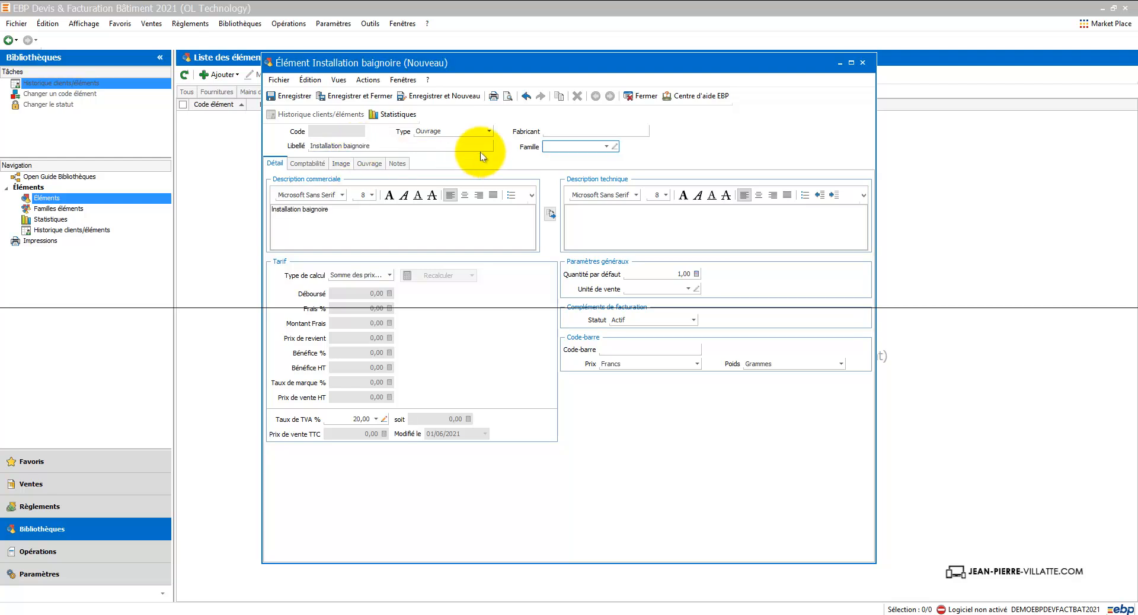
click(337, 207)
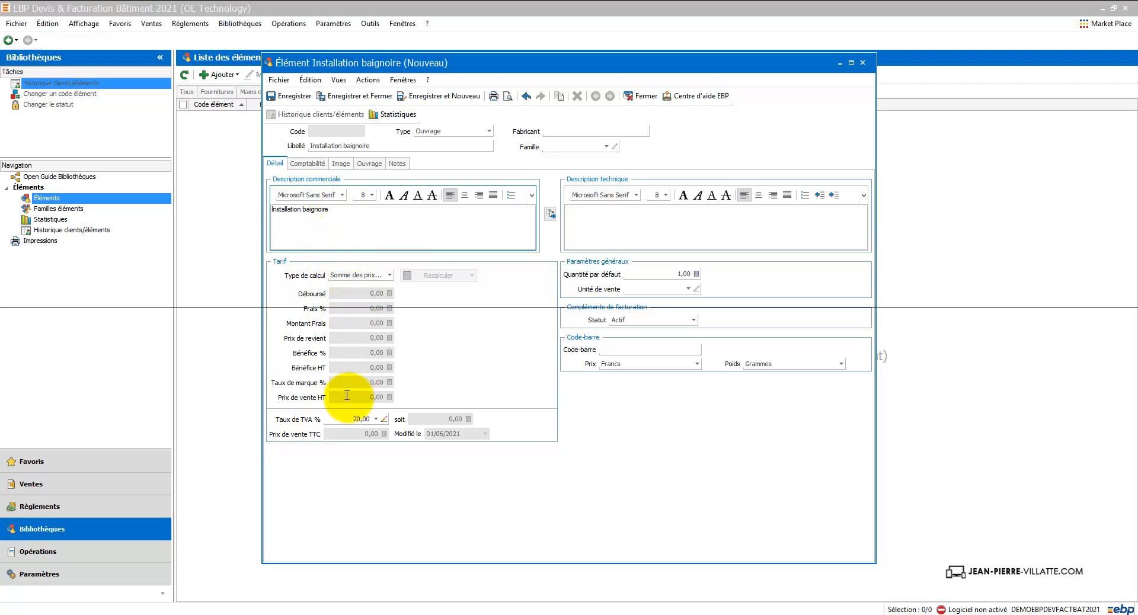
click(390, 276)
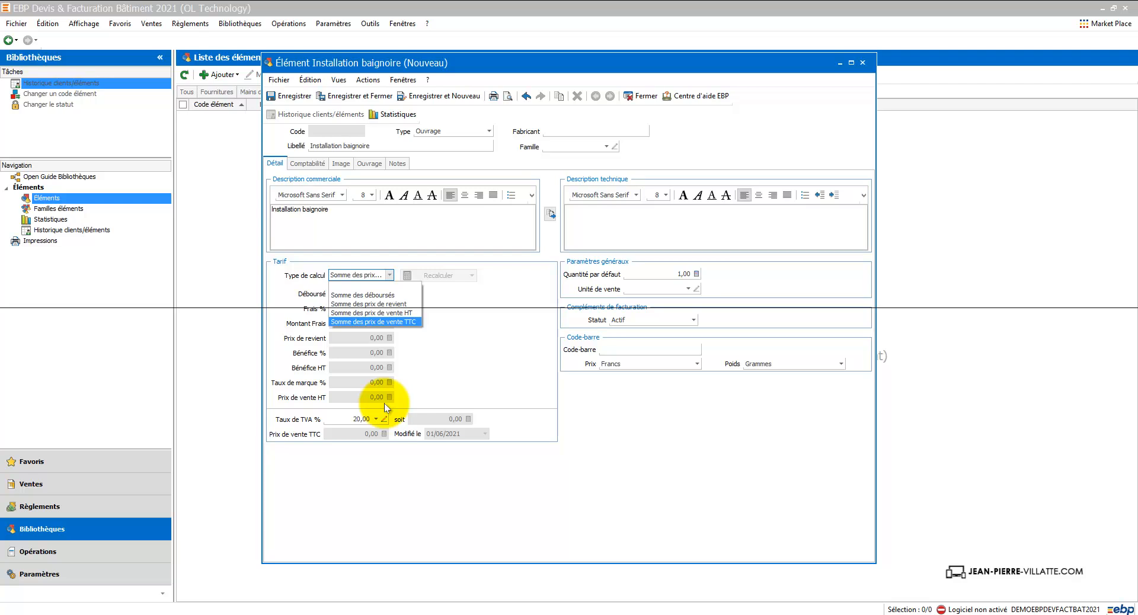
- Assign the BAIGNOIRE family to the element and apply the family's parameters, including its sales accounts
click(305, 164)
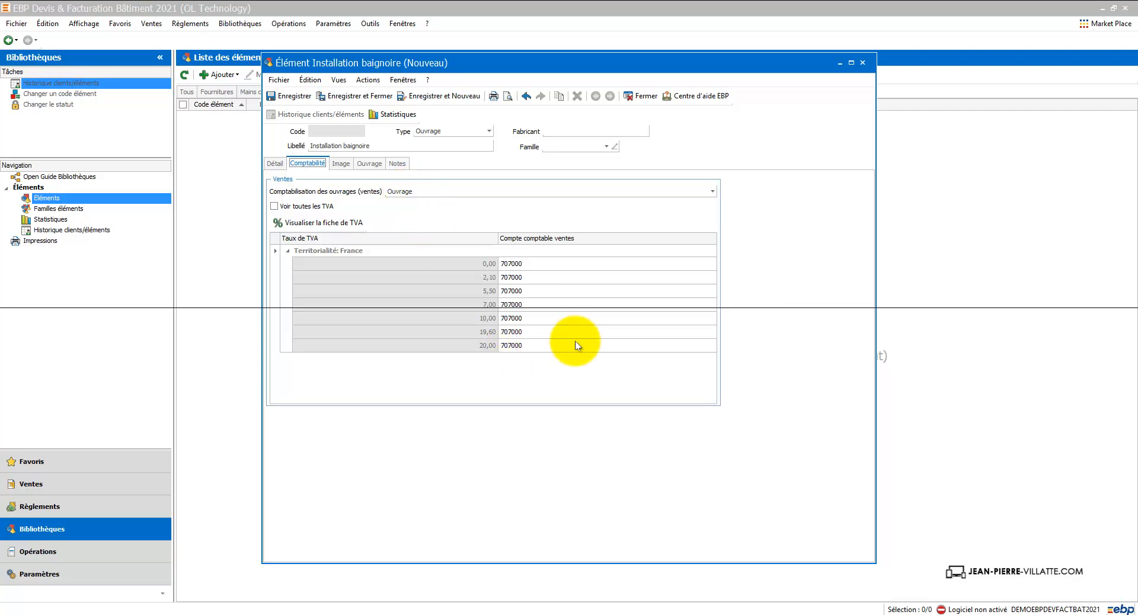
click(517, 354)
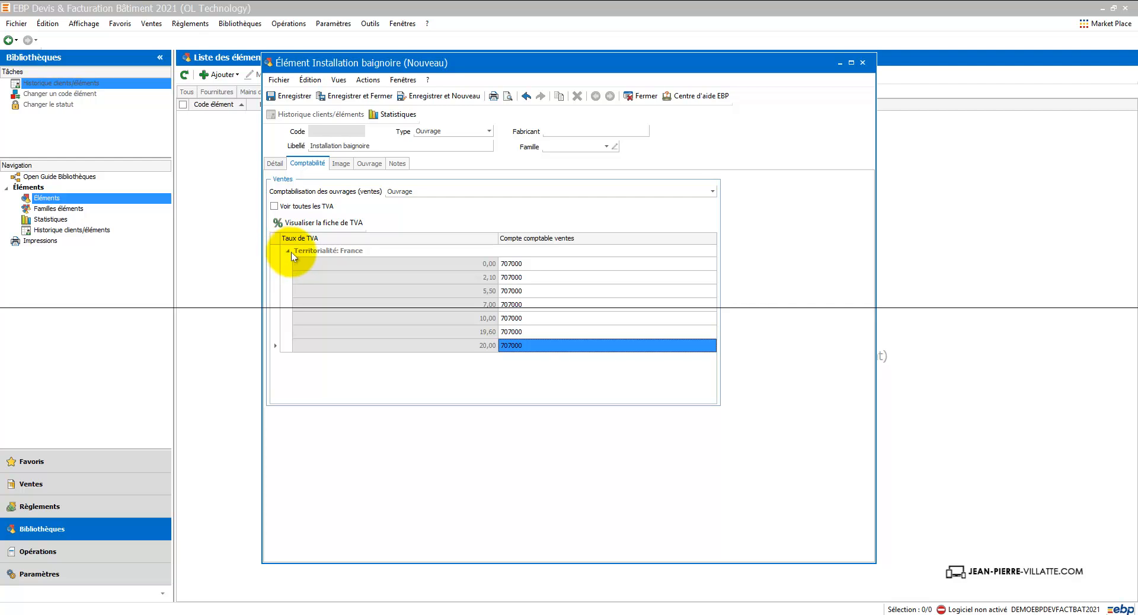
click(607, 147)
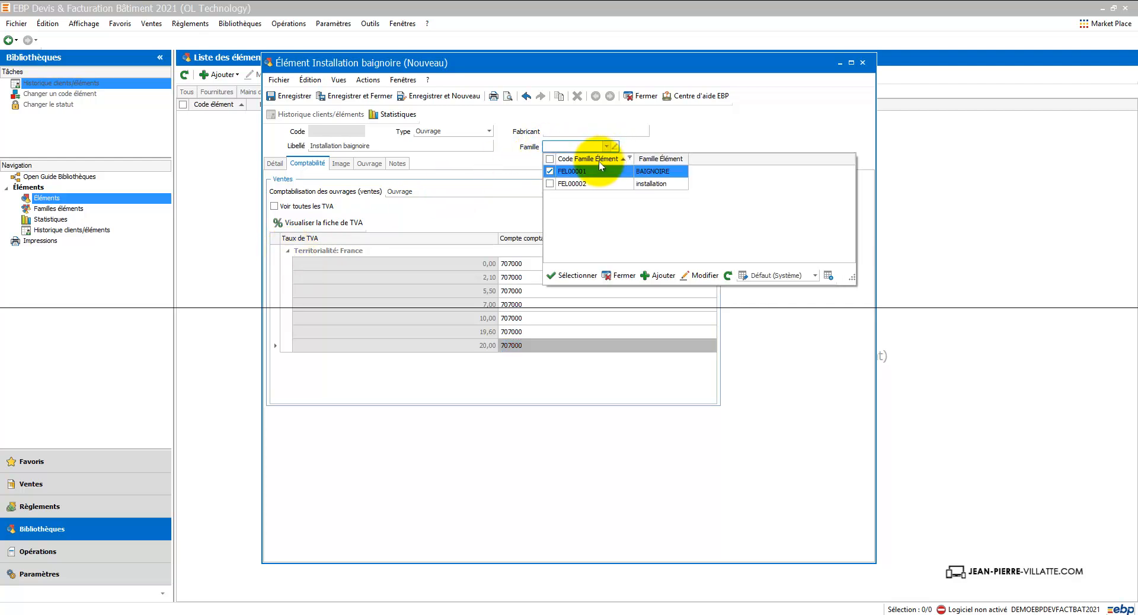
click(598, 173)
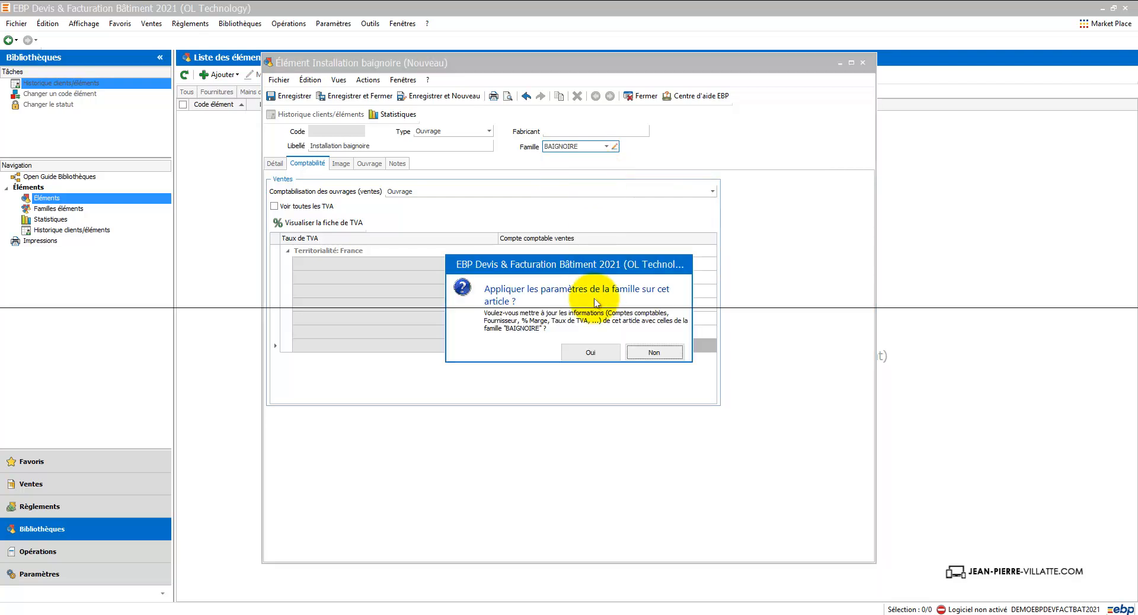
click(591, 353)
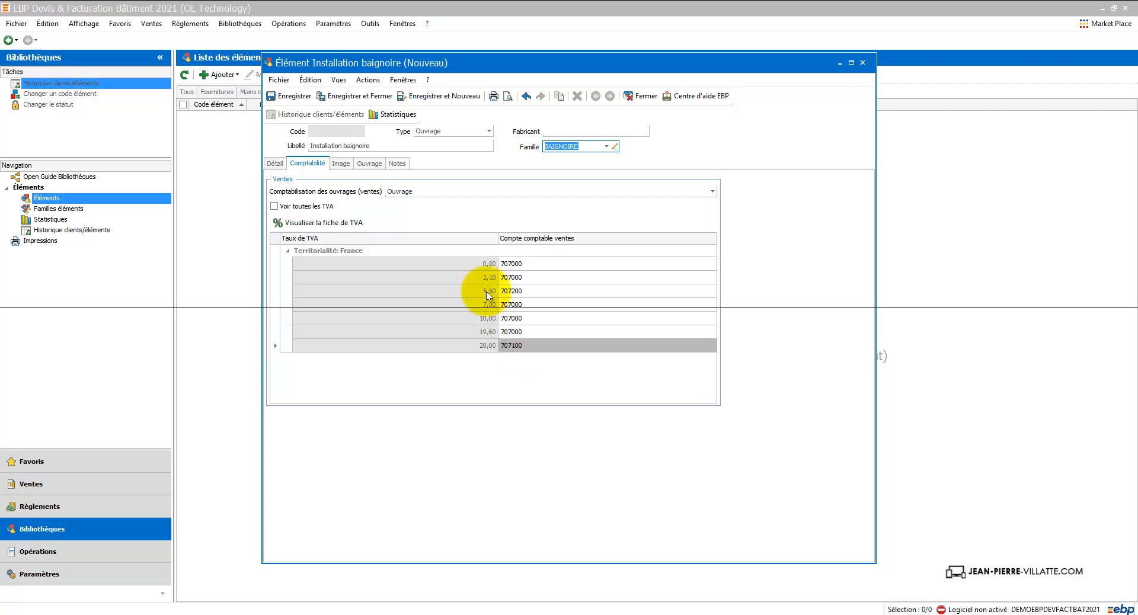
- Add the labour item EL00002 "Installation salle de bain" to the ouvrage's composition with a fixed quantity of 3
click(343, 164)
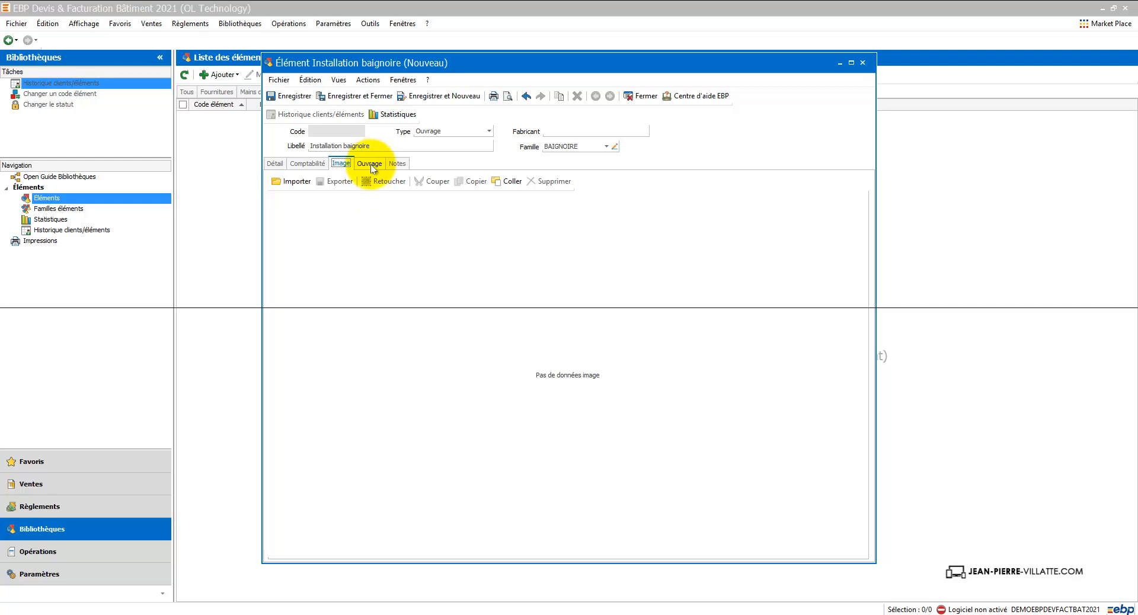
click(370, 165)
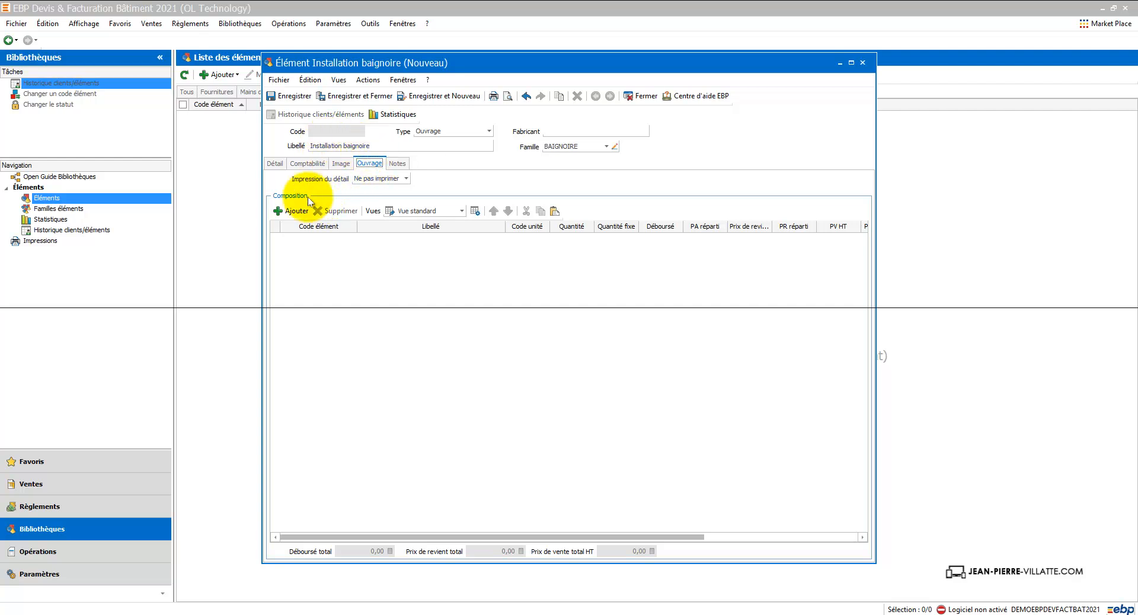
click(292, 213)
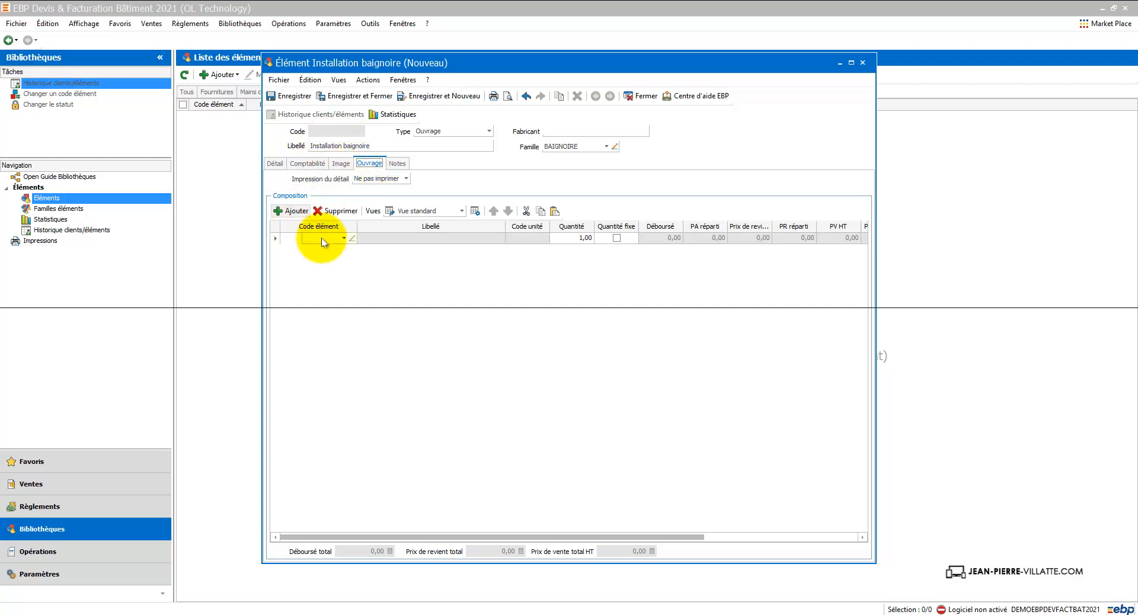
click(345, 240)
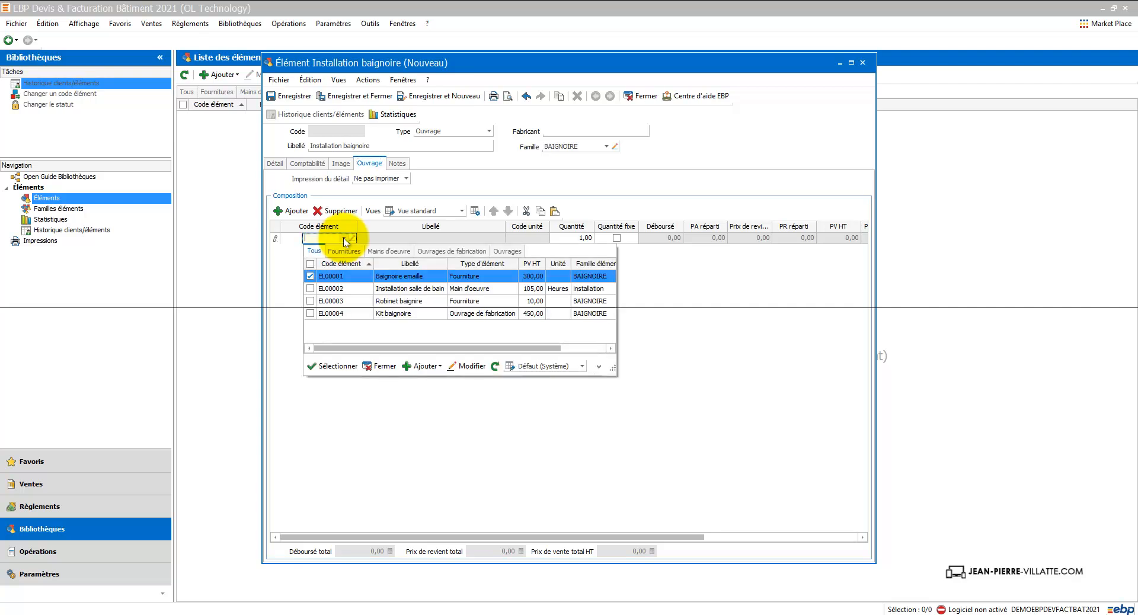
double_click(339, 291)
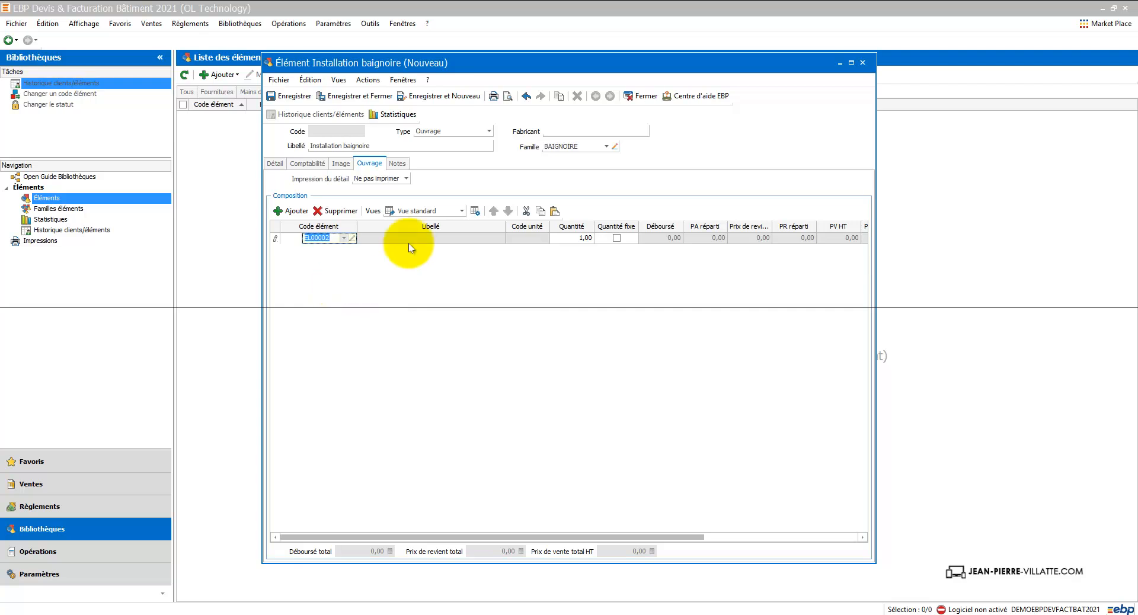
click(566, 238)
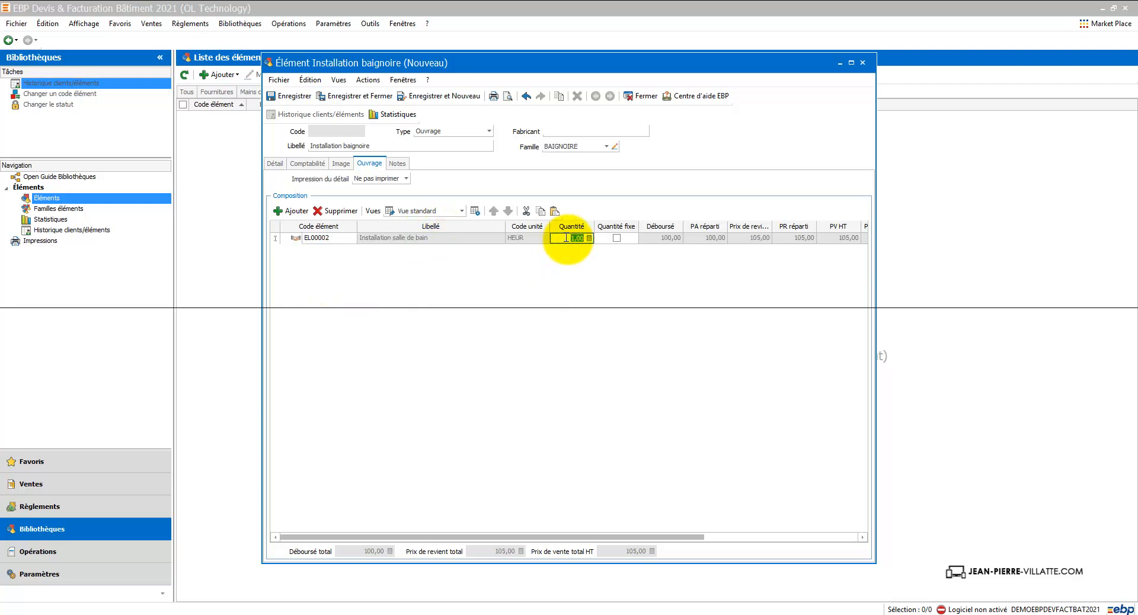
text(3)
key(Tab)
click(616, 238)
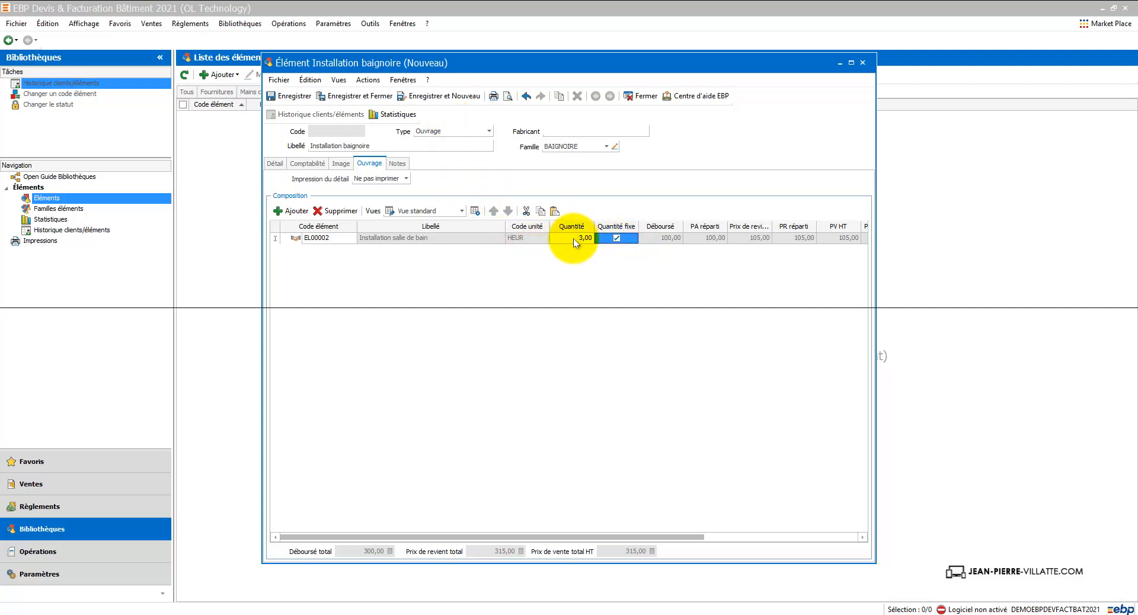
- Add the supplies EL00001 "Baignoire emaille" and EL00003 "Robinet baignire" to the composition
click(294, 211)
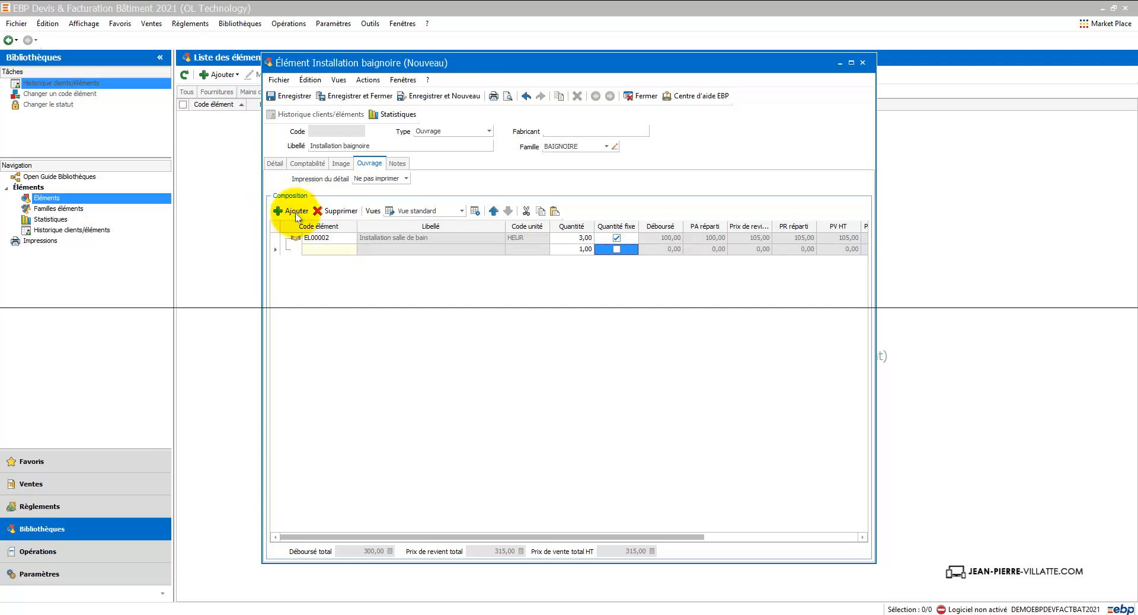
click(344, 249)
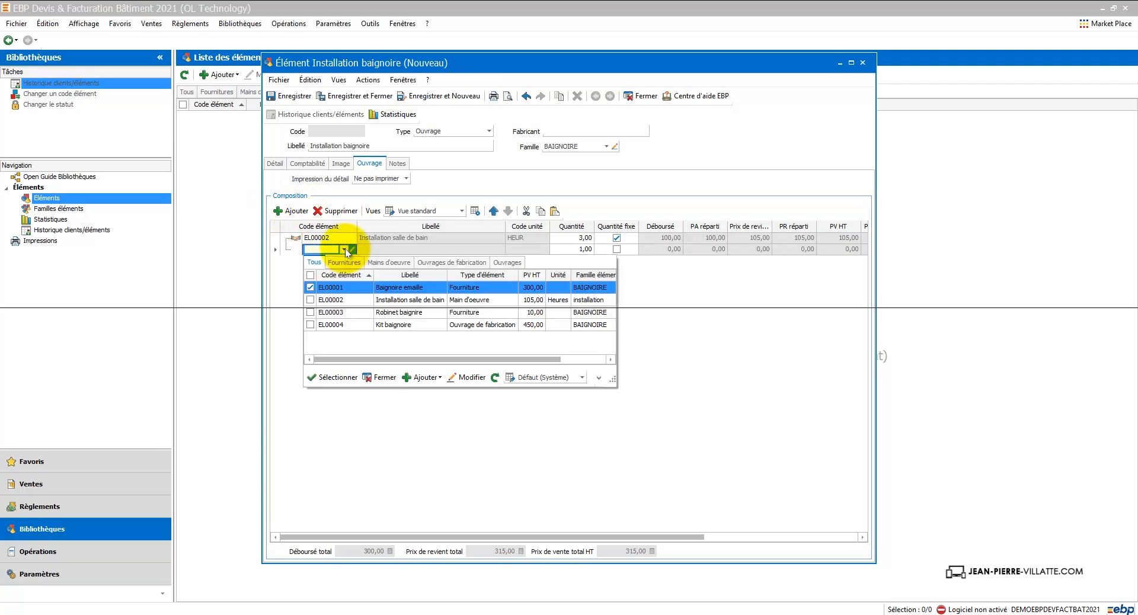
click(349, 289)
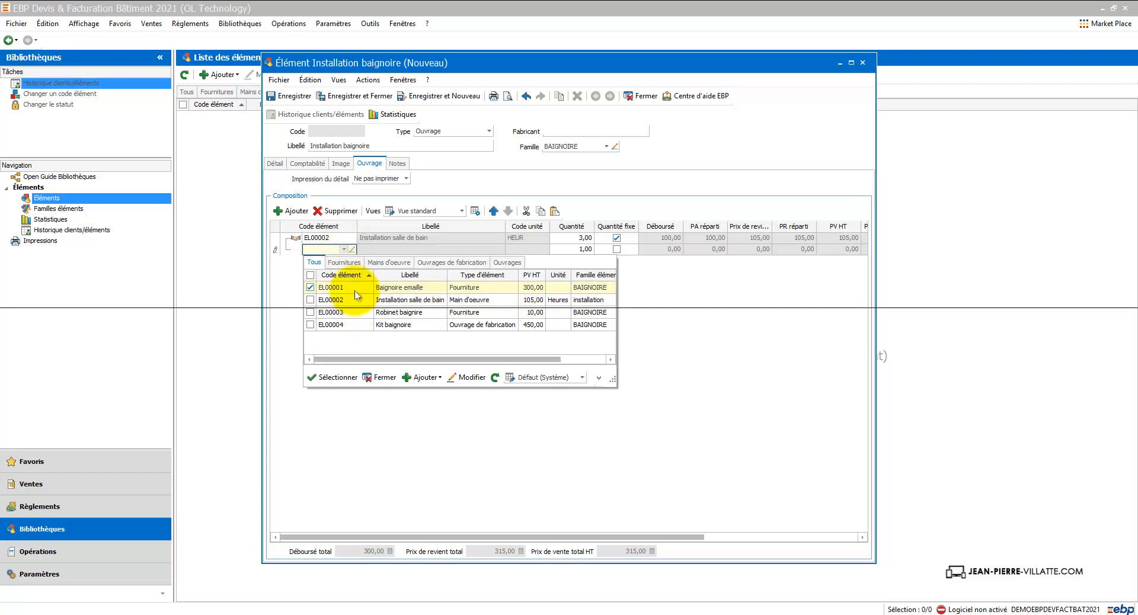
double_click(358, 291)
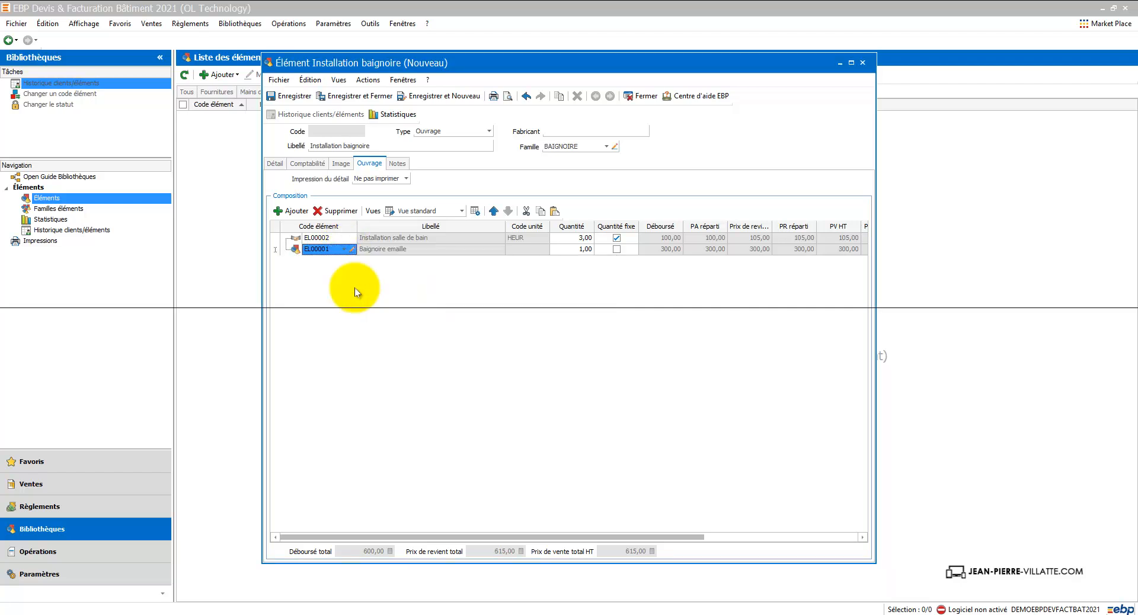
click(298, 214)
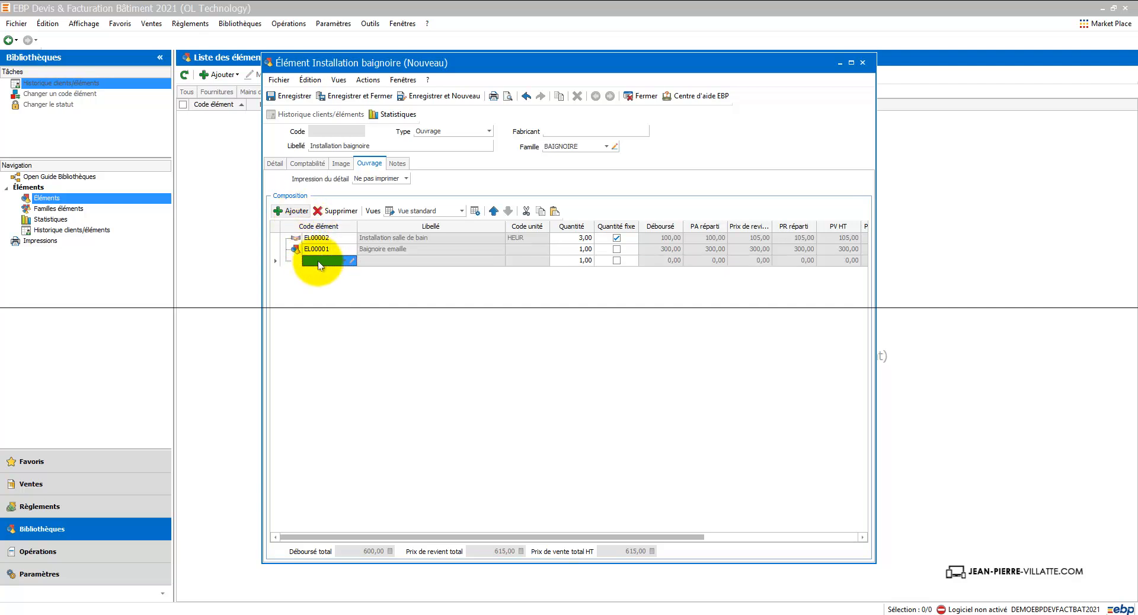
click(345, 261)
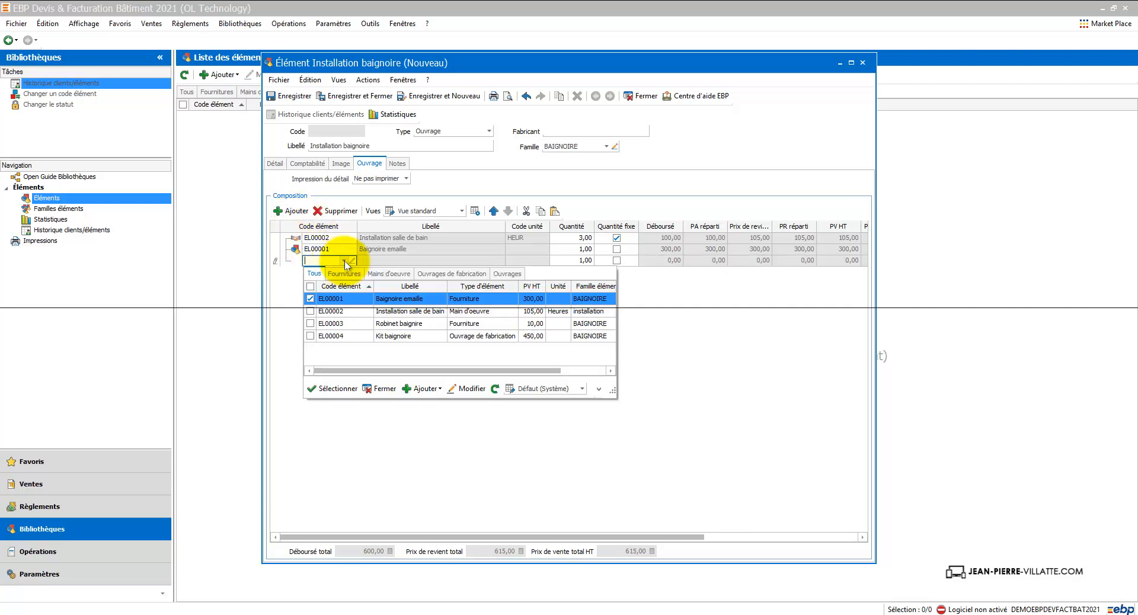
double_click(346, 324)
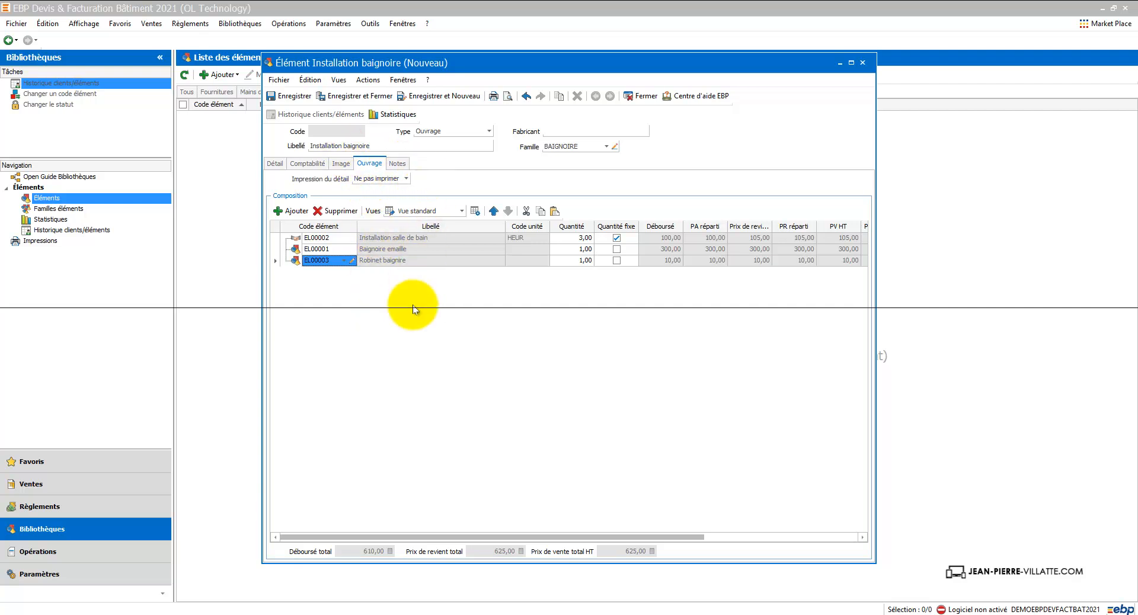
- Make the quantities of both supplies fixed and set the detail printing to "Ne pas imprimer"
click(616, 249)
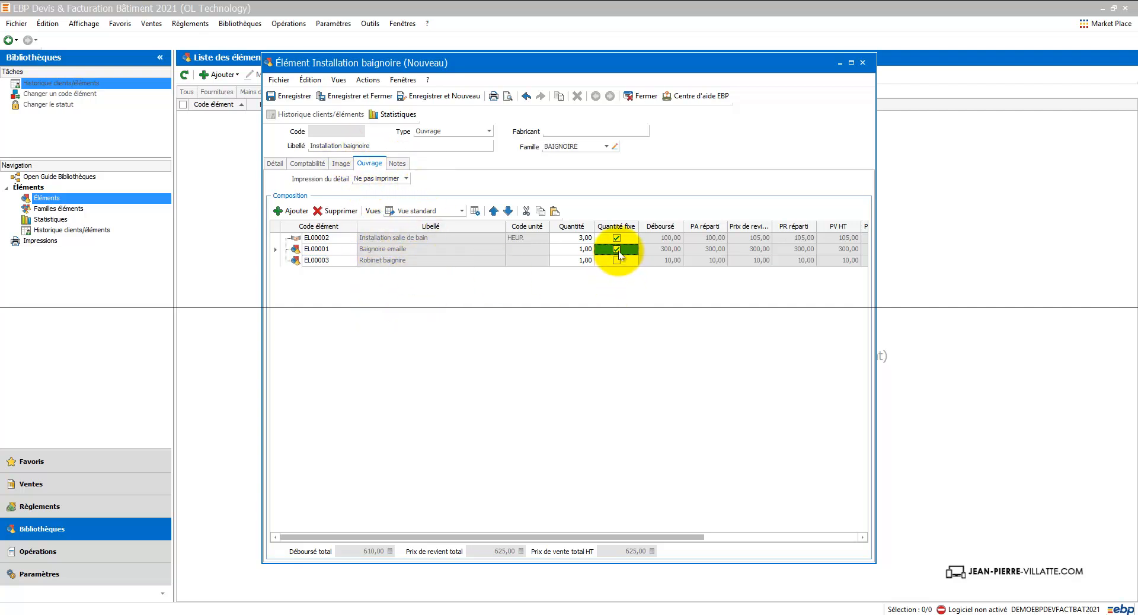
click(617, 261)
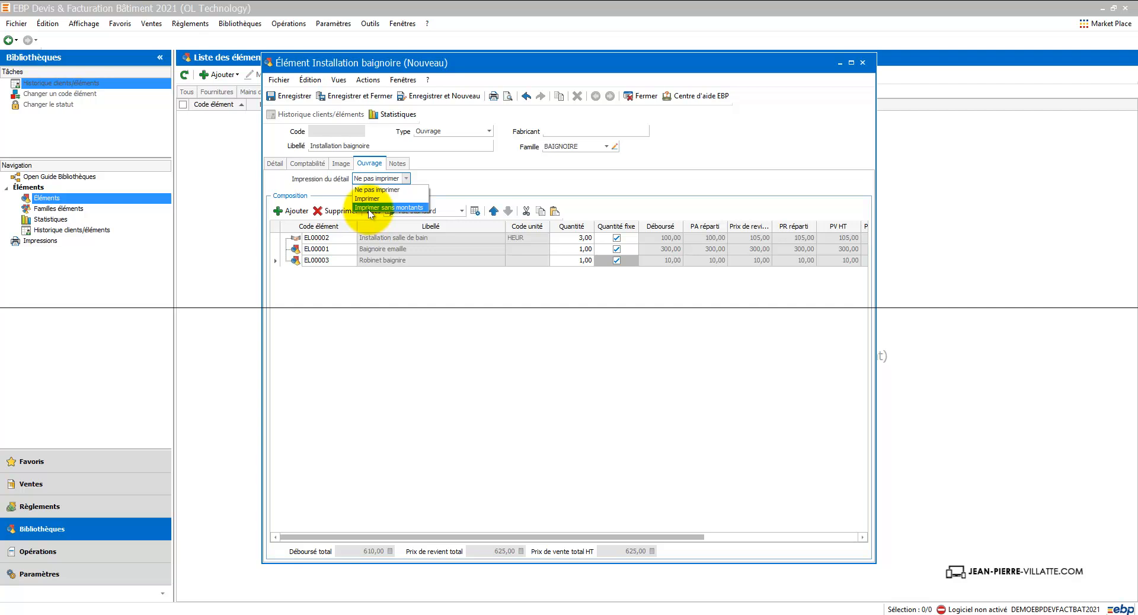
click(379, 190)
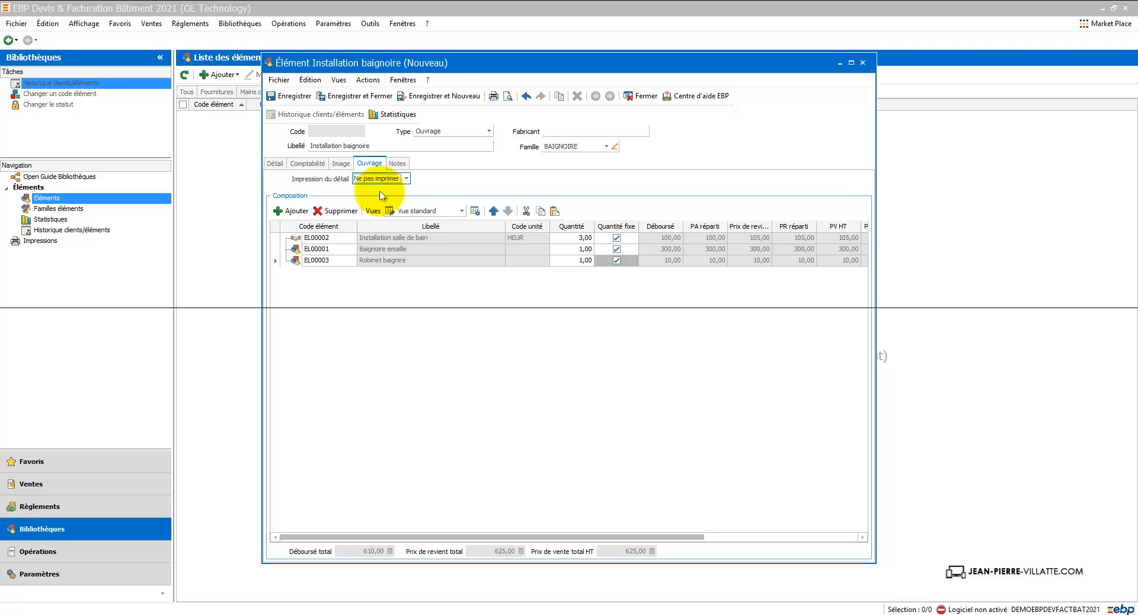
click(330, 249)
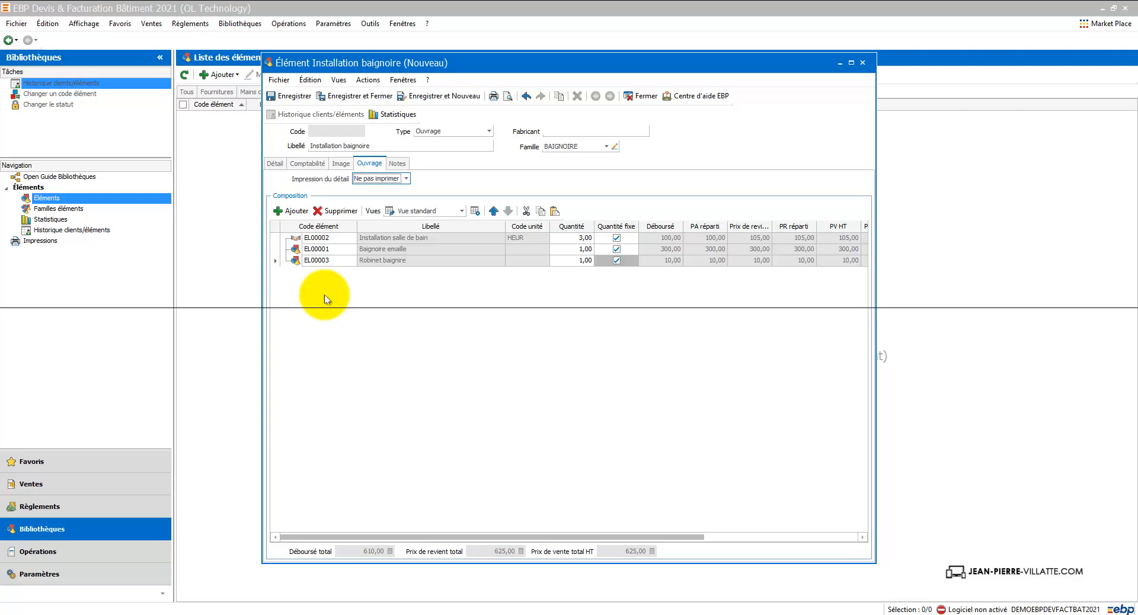
- Replace the automatic price calculation with a manual pre-tax selling price of 800, and save and close the element
click(274, 163)
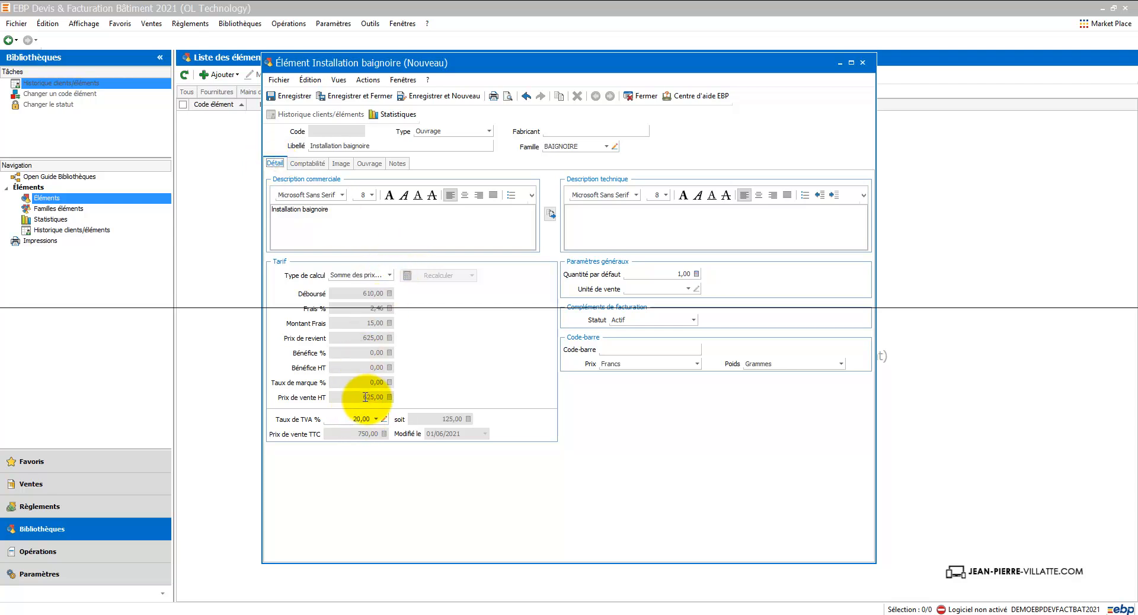
click(389, 276)
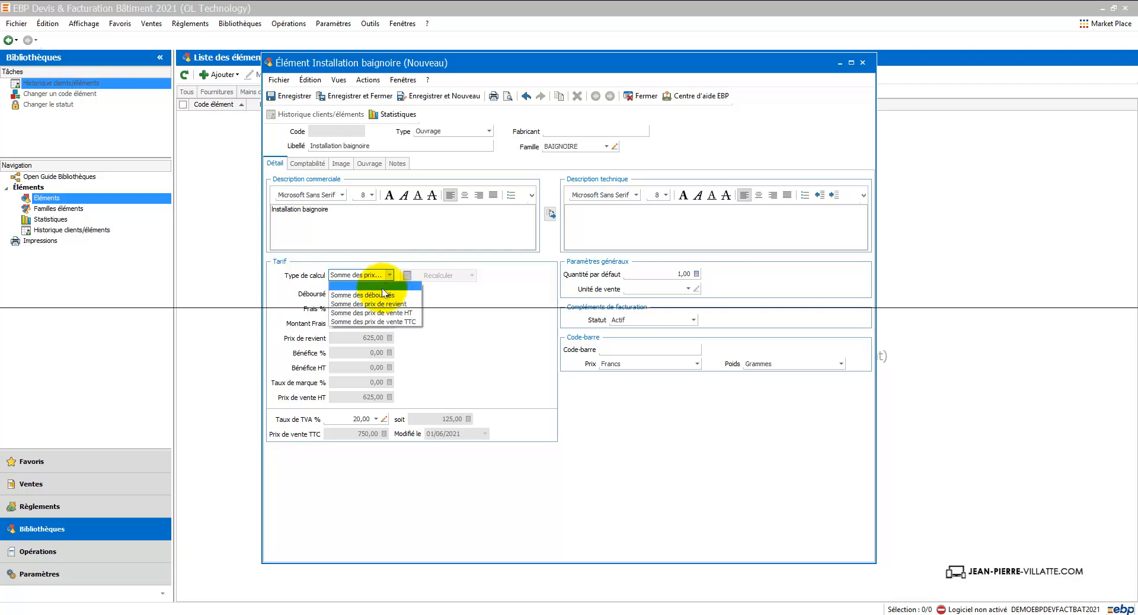
click(379, 287)
click(373, 397)
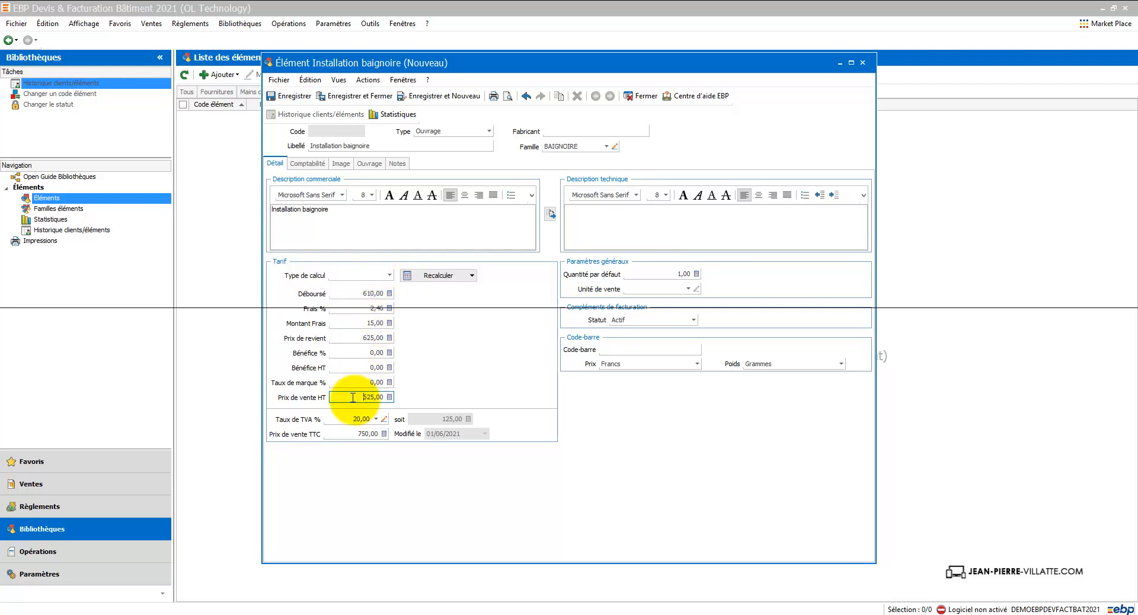
text(8)
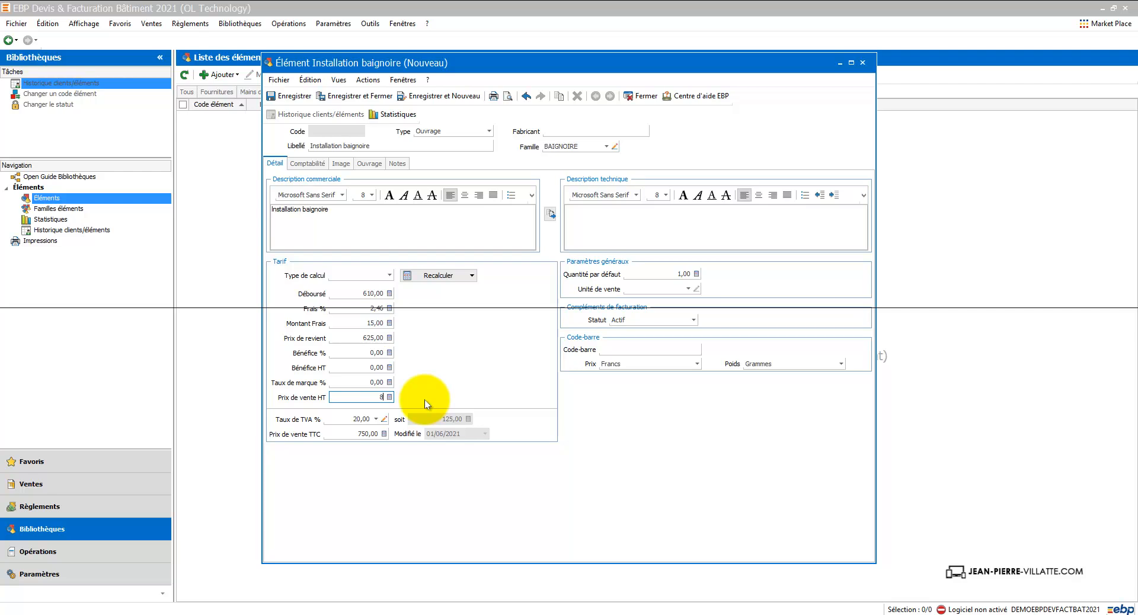
text(00)
key(Tab)
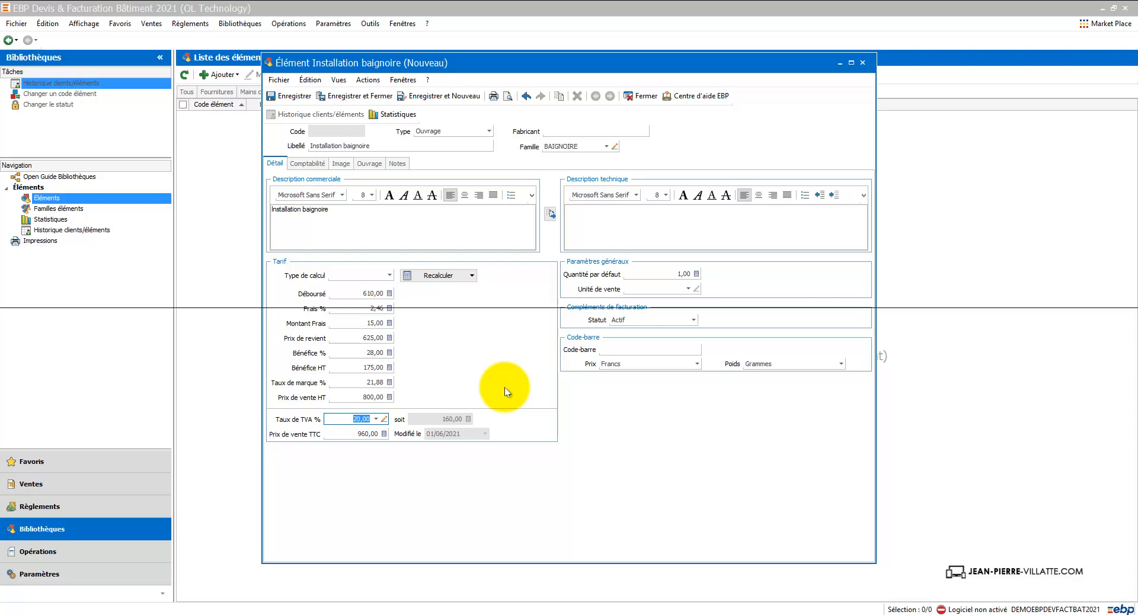
click(365, 96)
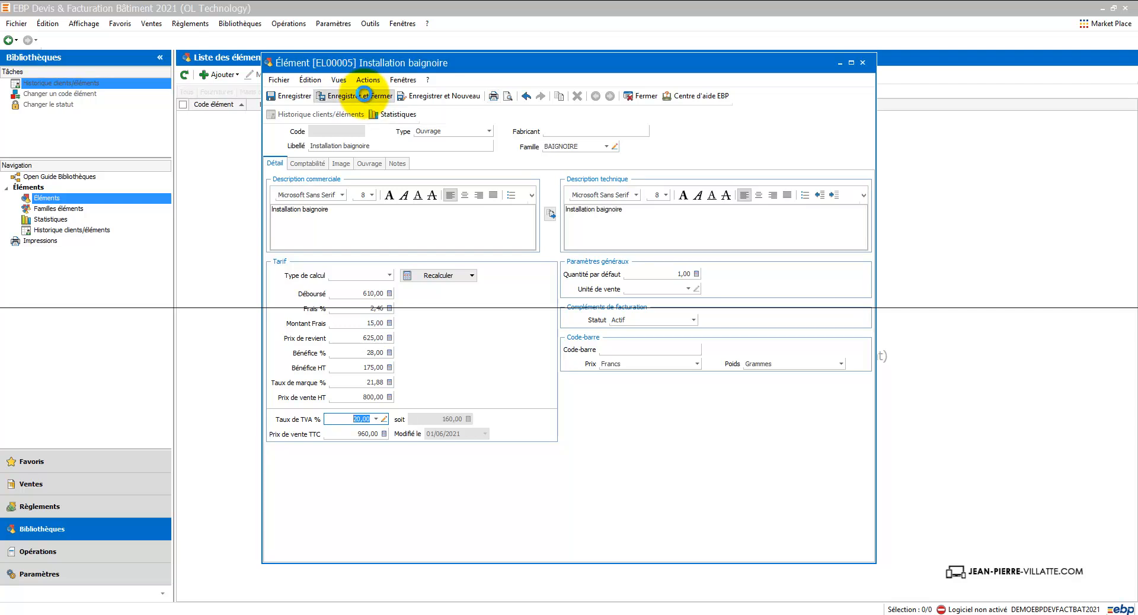